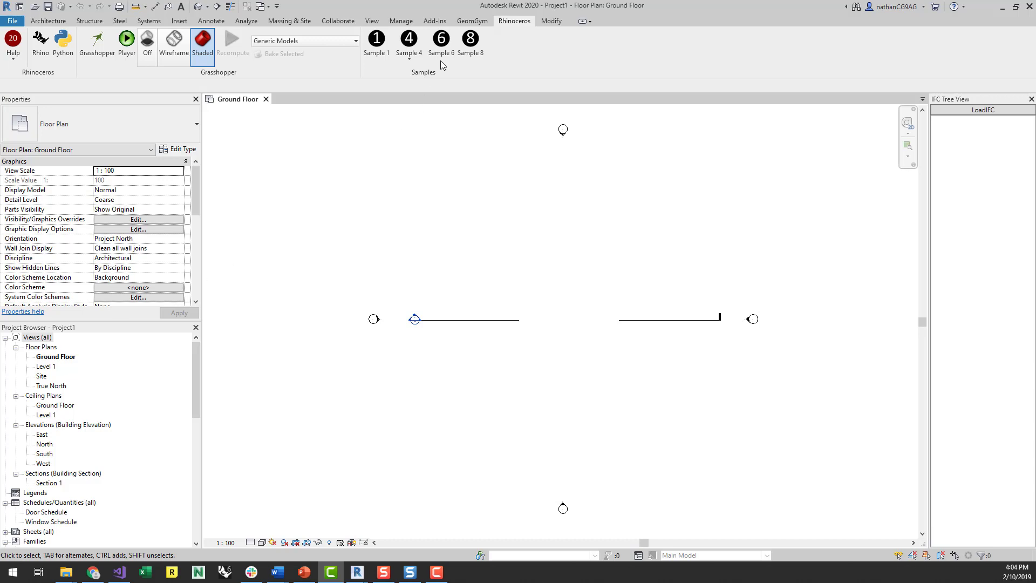
- Launch the Rhino WIP window over Revit from the Rhino add-in commands
left_click(432, 22)
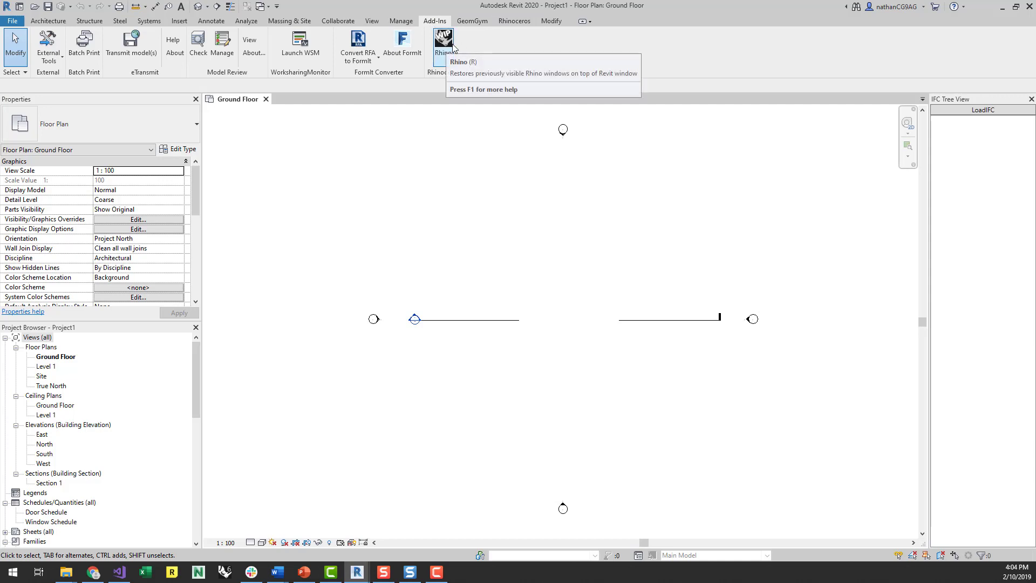
left_click(514, 22)
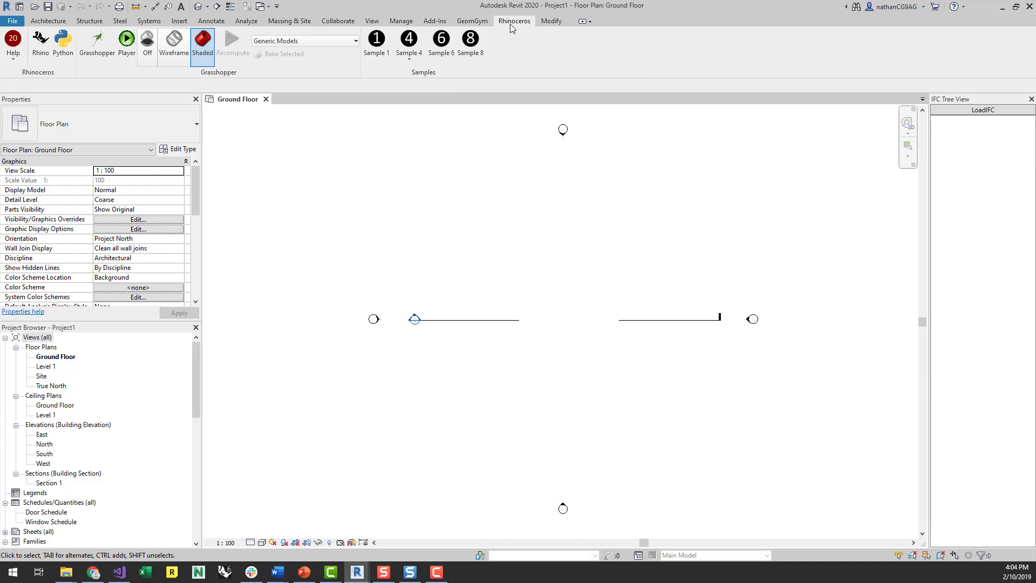
left_click(40, 49)
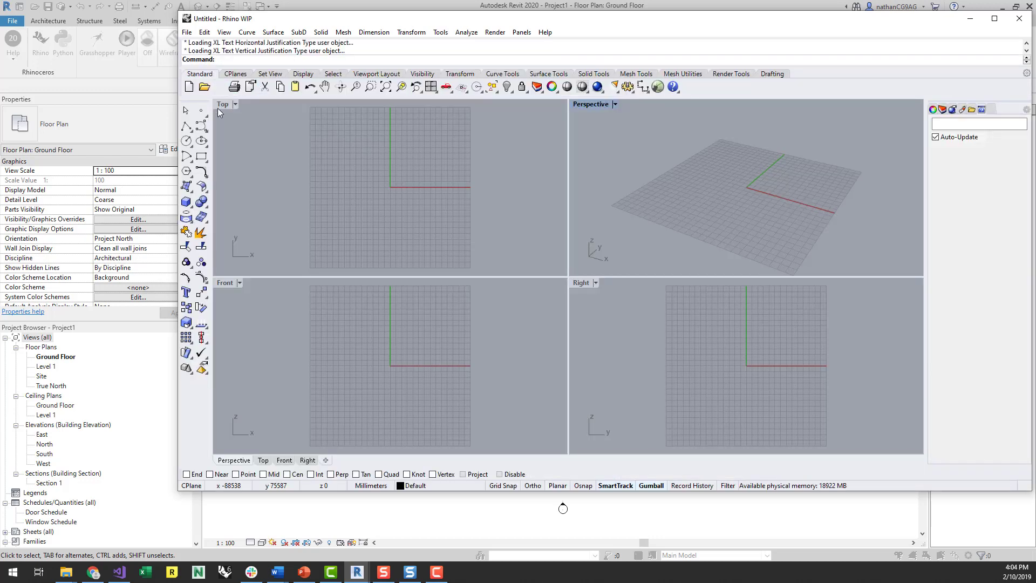
- Sketch a five-point freeform Control Point Curve in Rhino's Top view
left_click(203, 127)
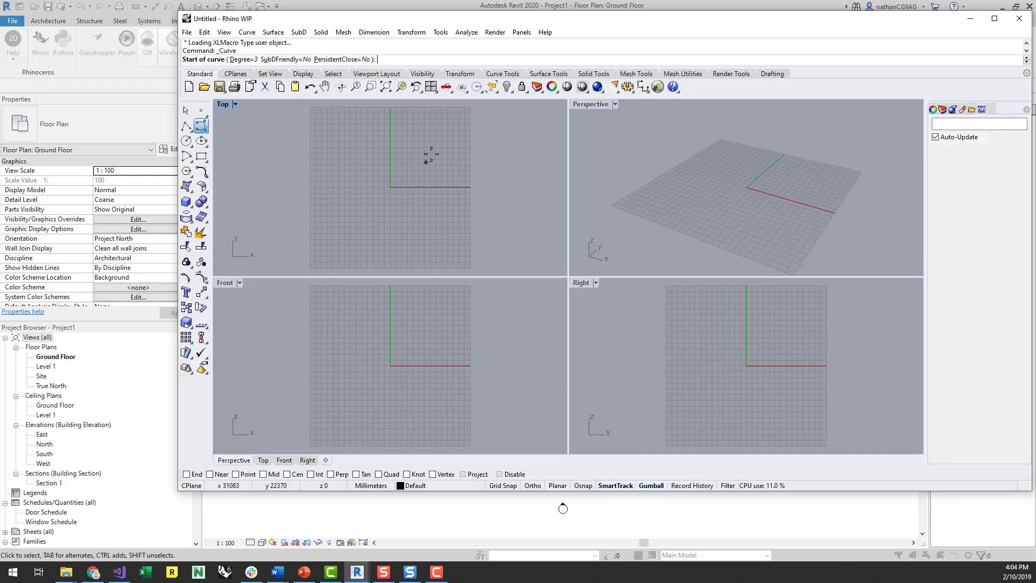
left_click(407, 138)
left_click(349, 163)
left_click(380, 216)
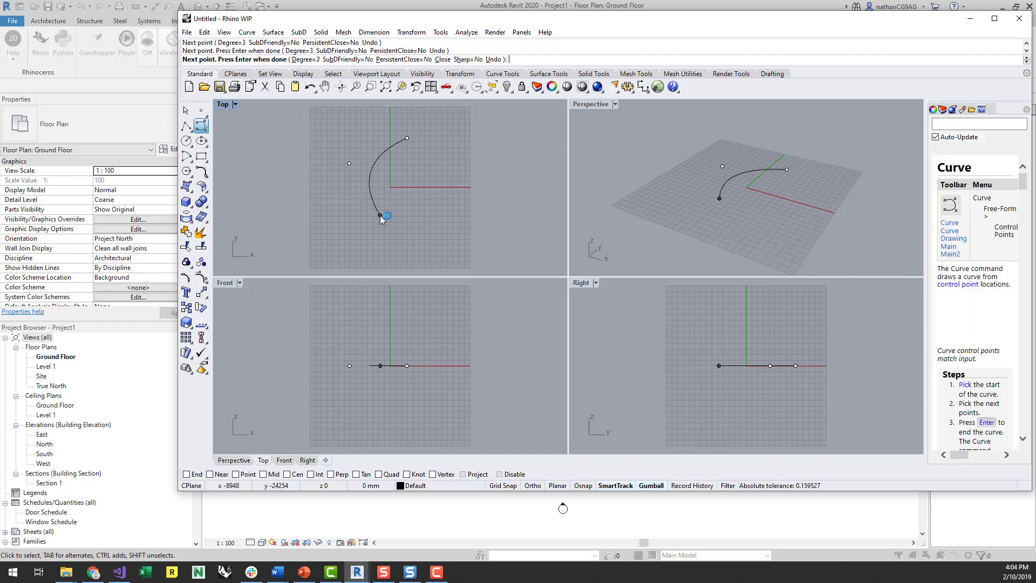
left_click(480, 198)
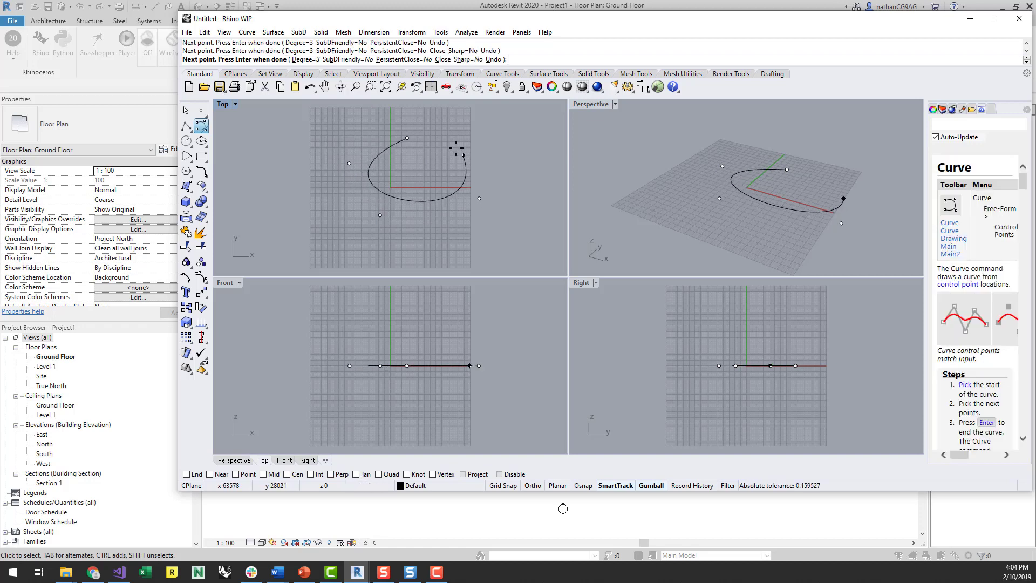
left_click(486, 124)
key("Return")
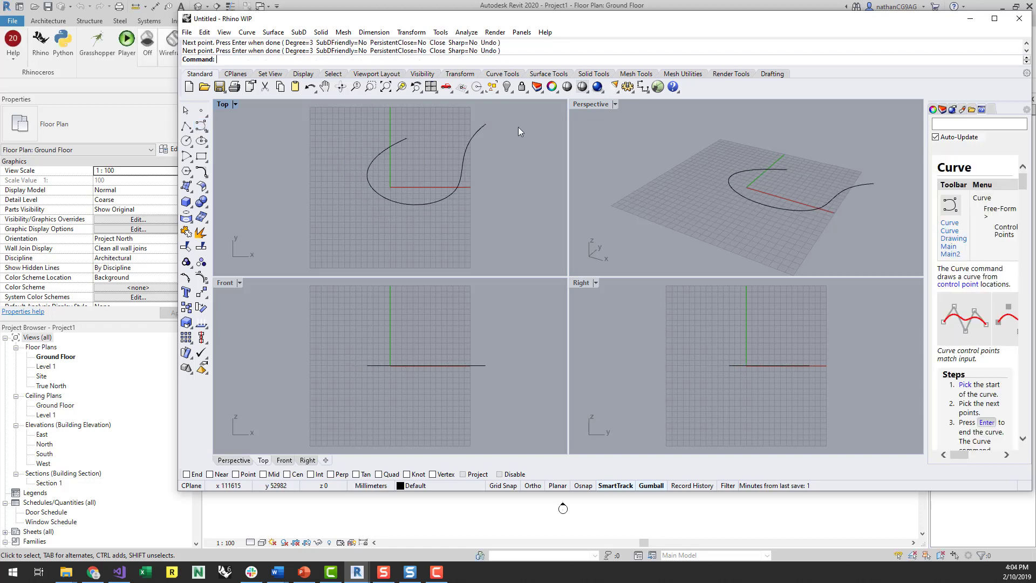
- Open Tutorial Video 1.3dm, discarding the untitled sketch without saving
left_click(187, 31)
left_click(243, 57)
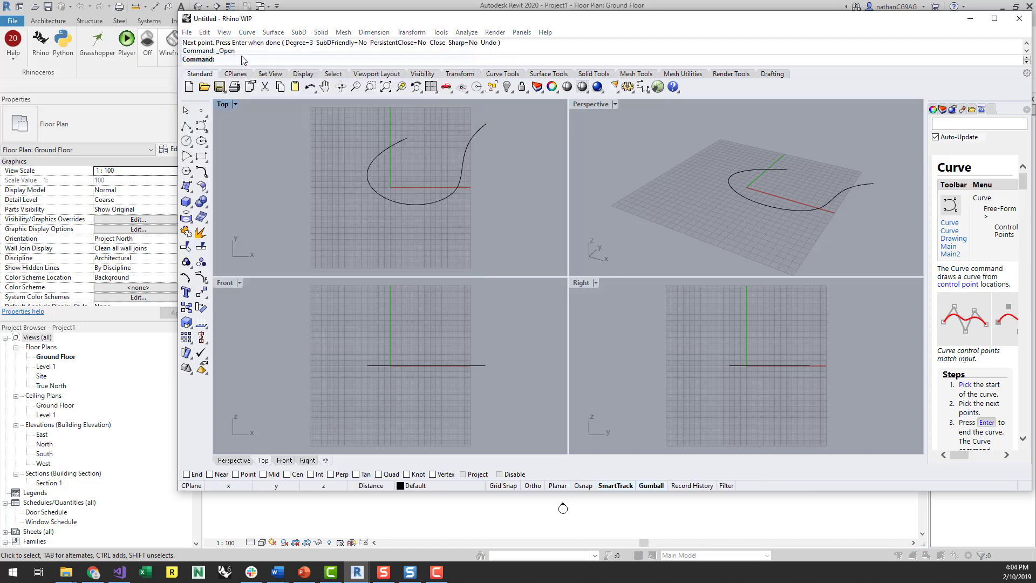
left_click(535, 326)
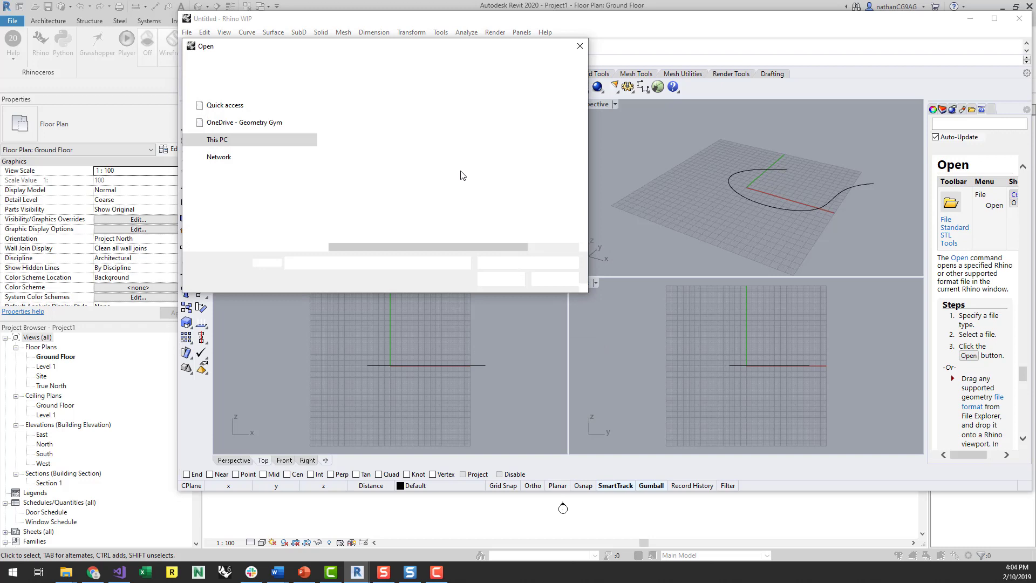
left_click(415, 147)
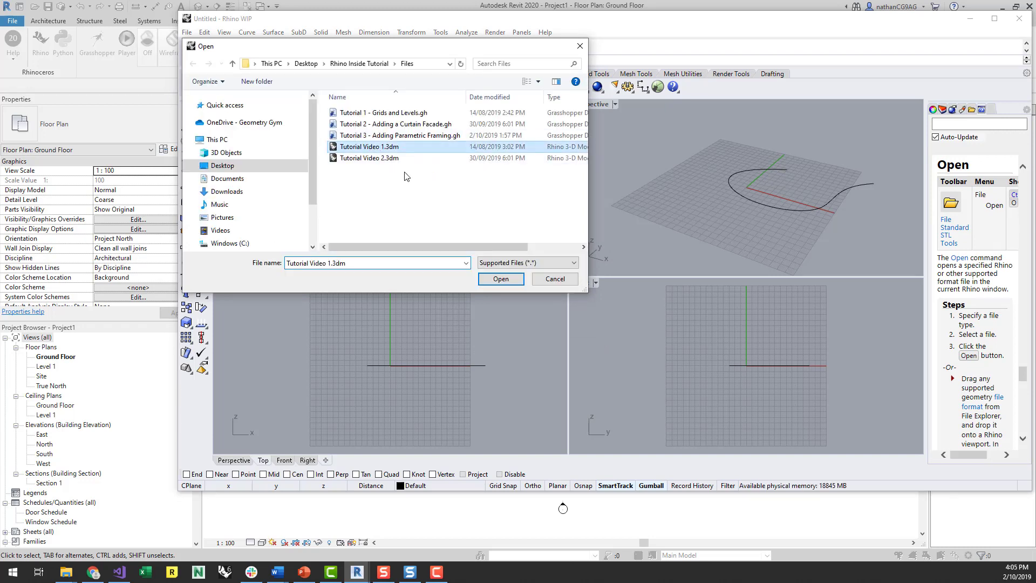
left_click(515, 280)
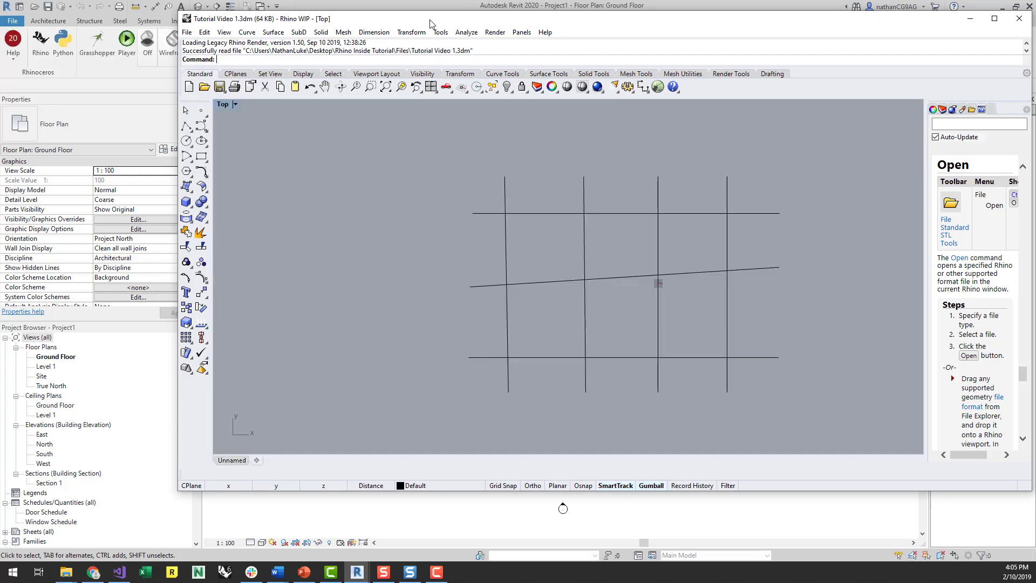
- Open Revit's Default 3D View, then launch Grasshopper from the Rhinoceros tab
left_click_drag(415, 17, 728, 46)
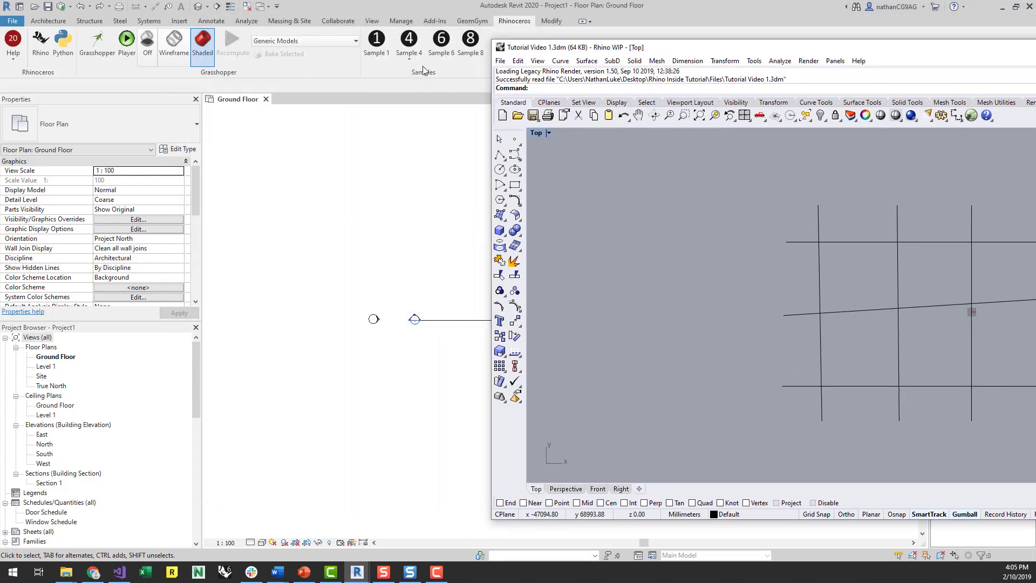
left_click(450, 48)
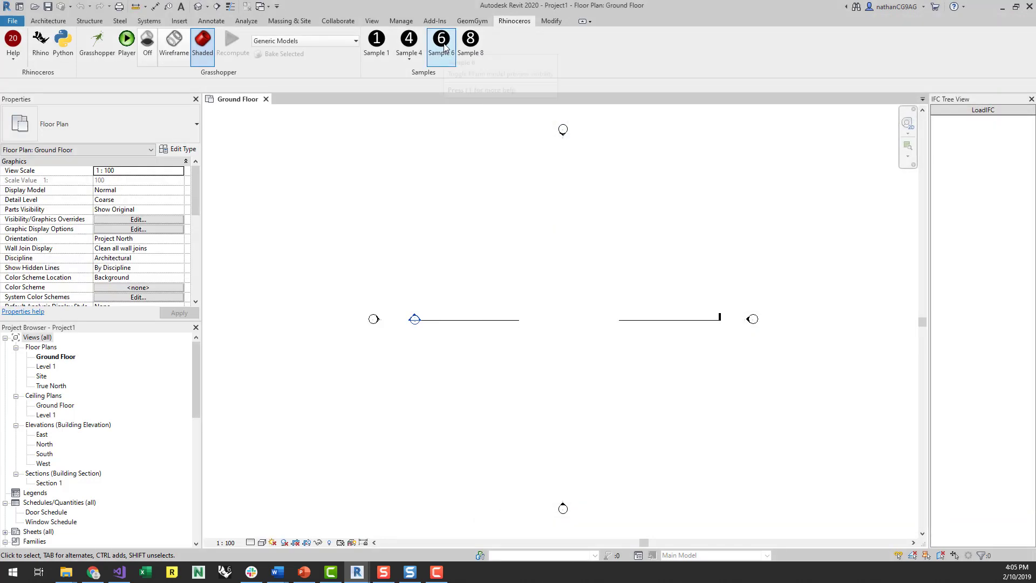
left_click(217, 7)
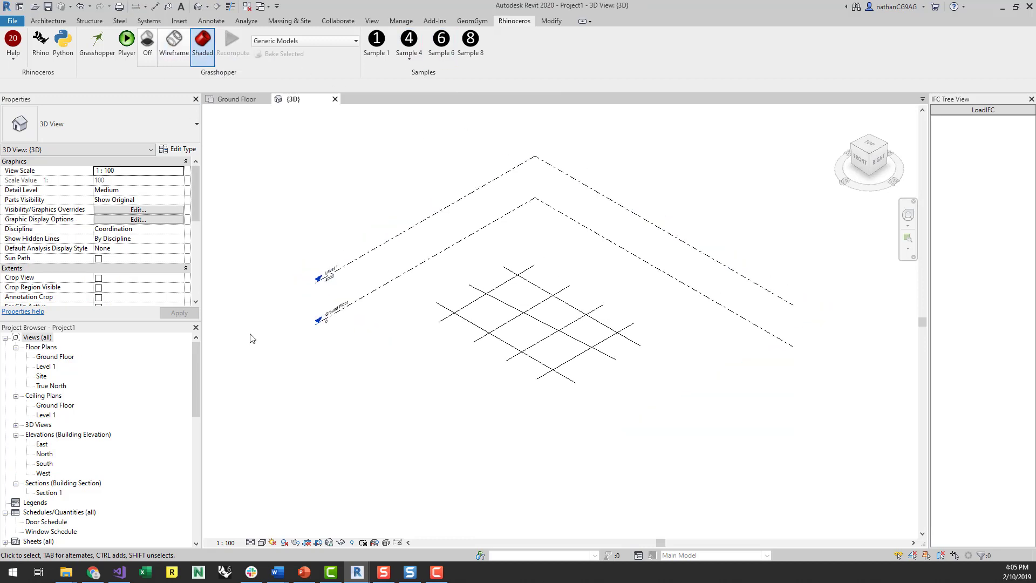
left_click(98, 44)
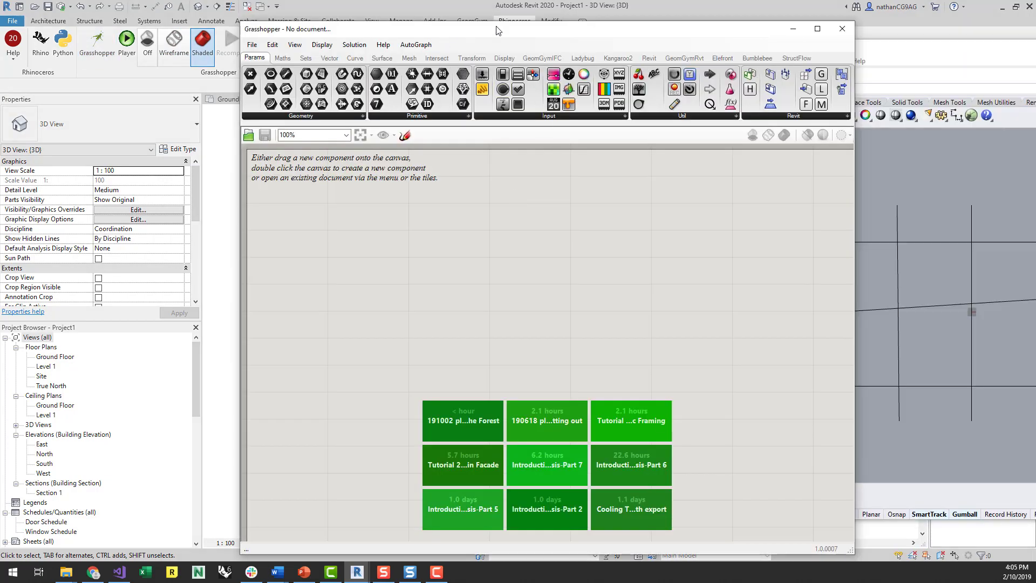
- Open the Grasshopper definition 'Tutorial 1 - Grids and Levels.gh' and arrange the windows
left_click_drag(497, 30, 672, 20)
left_click(428, 34)
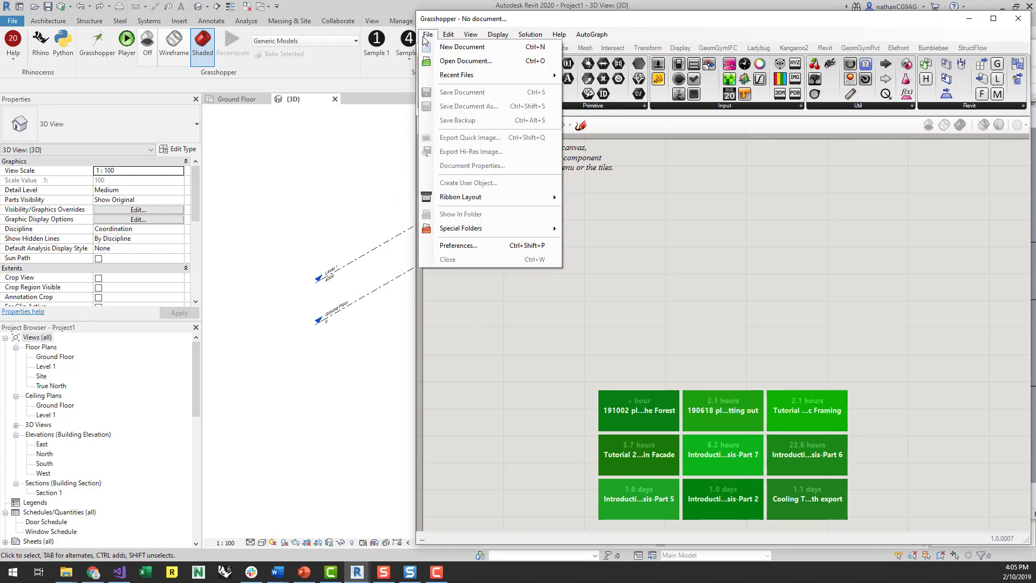
left_click(465, 61)
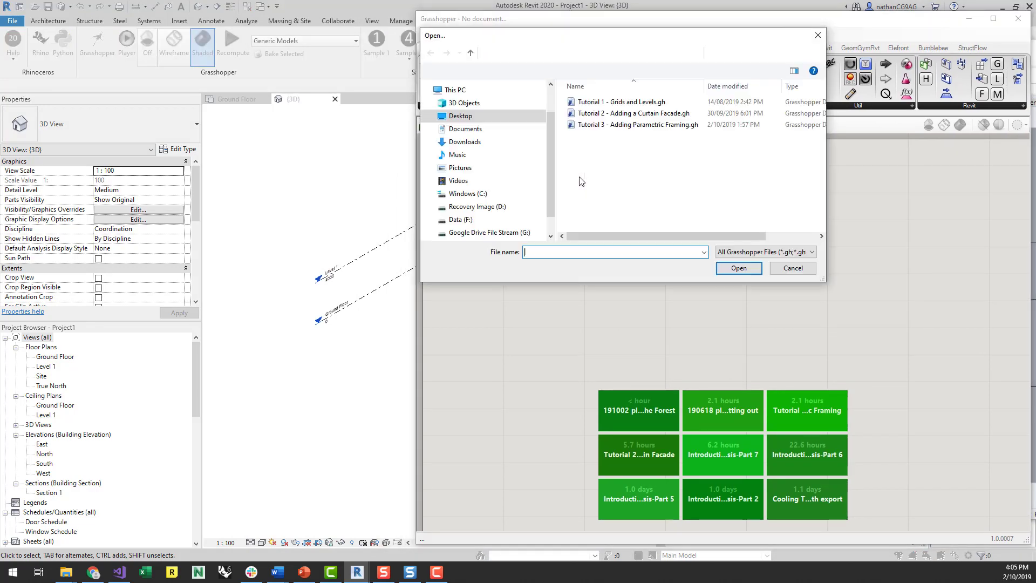
left_click(612, 102)
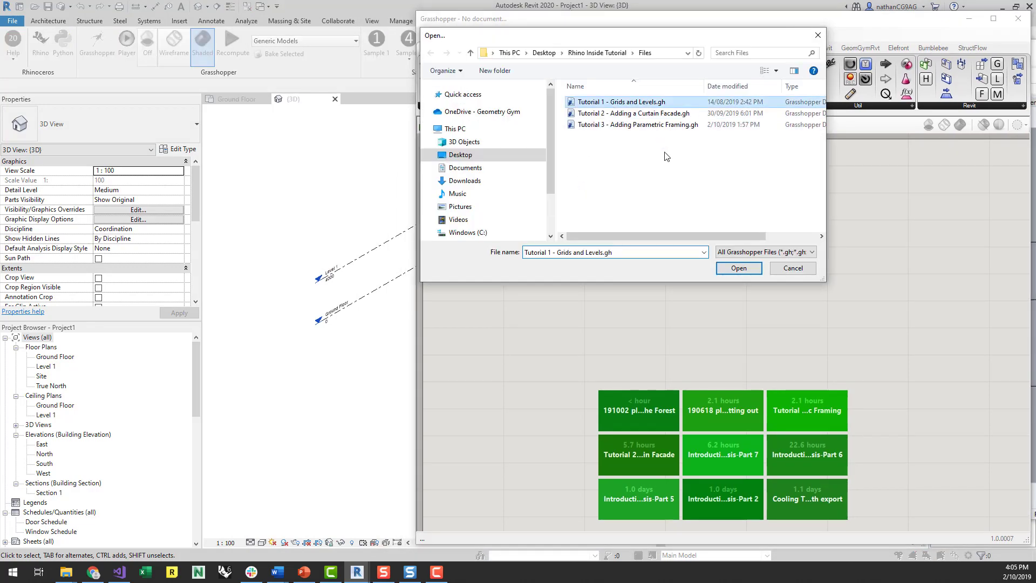
left_click(738, 268)
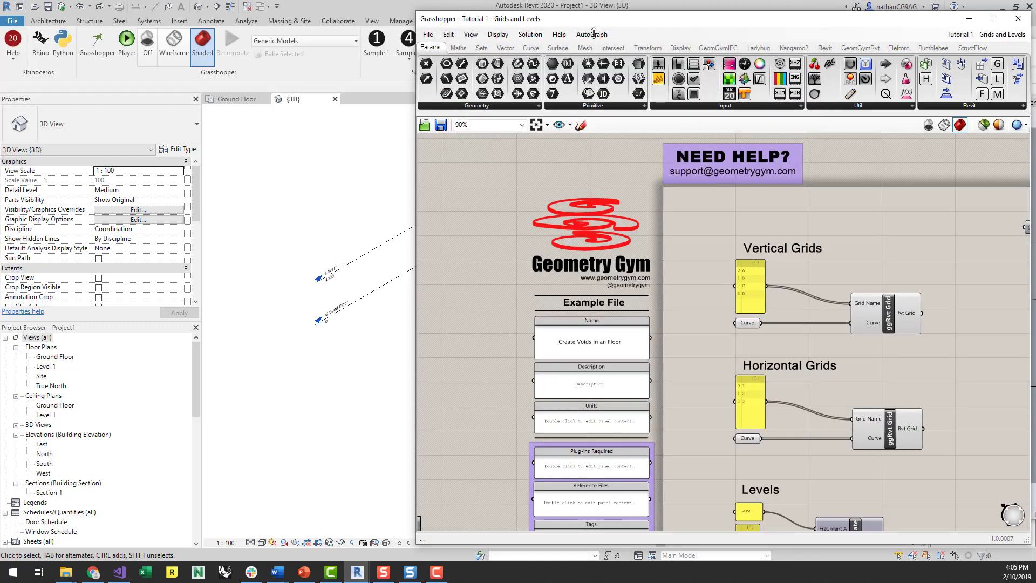
left_click_drag(593, 32, 593, 122)
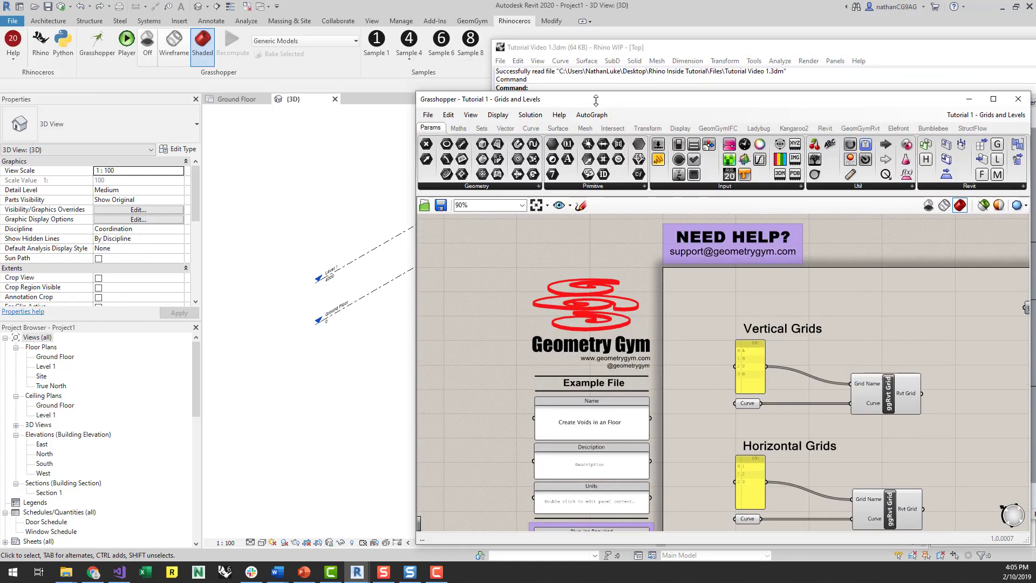
right_click_drag(932, 354, 654, 275)
left_click(664, 56)
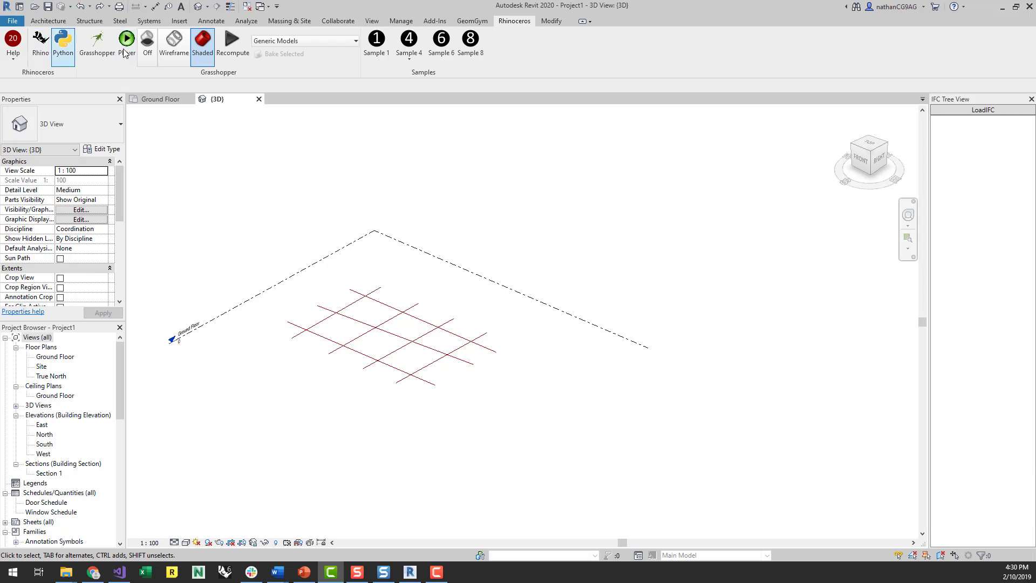
- Select the ggRvt BaketoRevit component, deleting an accidentally added duplicate
left_click(98, 42)
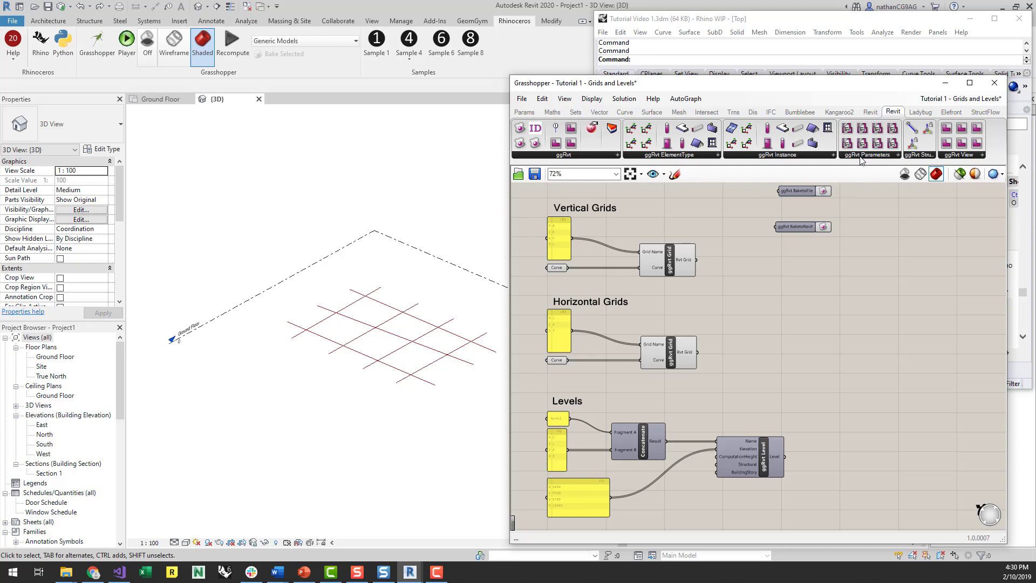
left_click(802, 229)
left_click(592, 158)
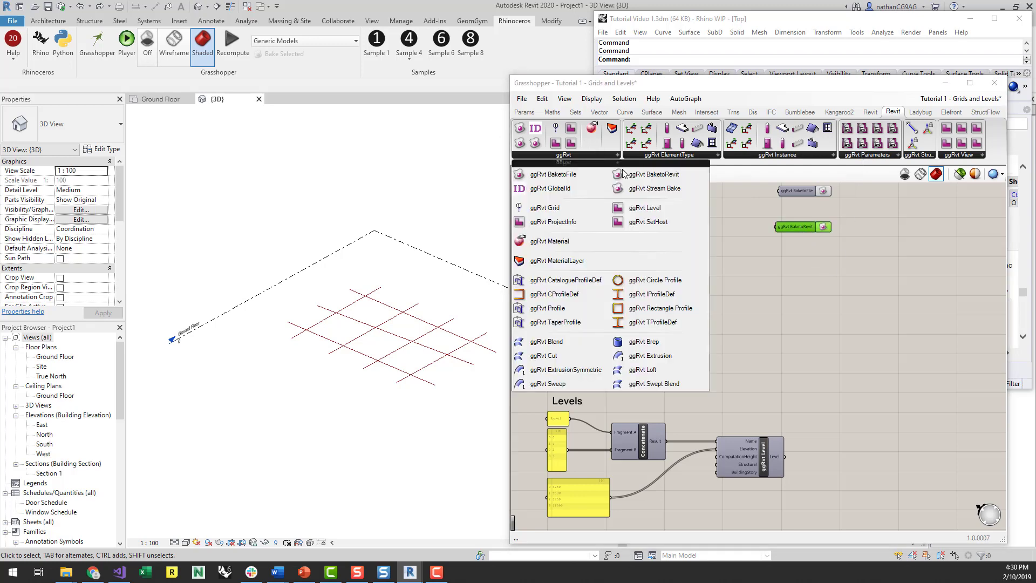
left_click_drag(625, 171, 812, 250)
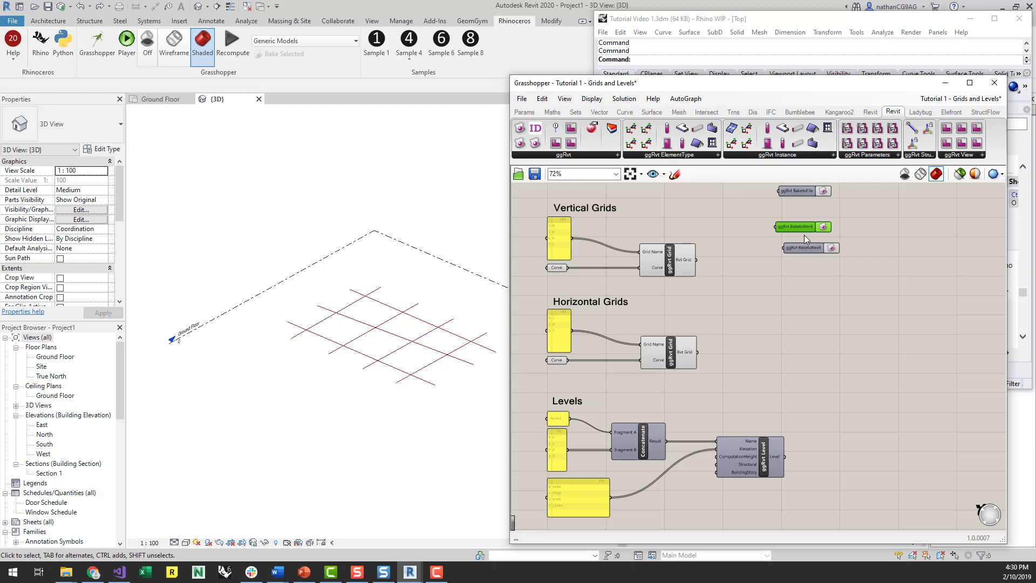
left_click(809, 250)
key("Delete")
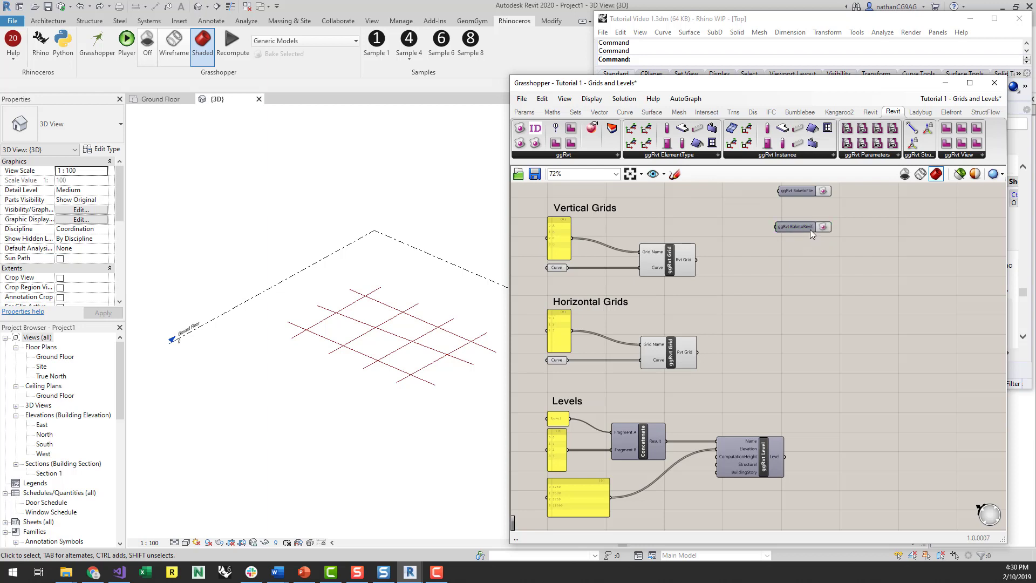
left_click(805, 228)
- Bake the selected component's levels and grids into Revit and open the Ground Floor plan
left_click(472, 245)
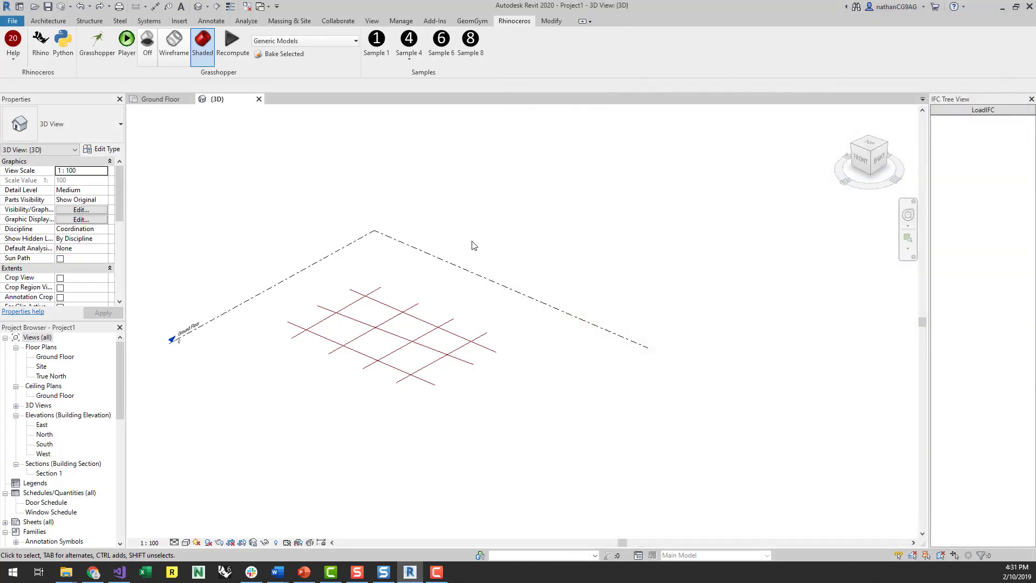
scroll(491, 397, "down", 1)
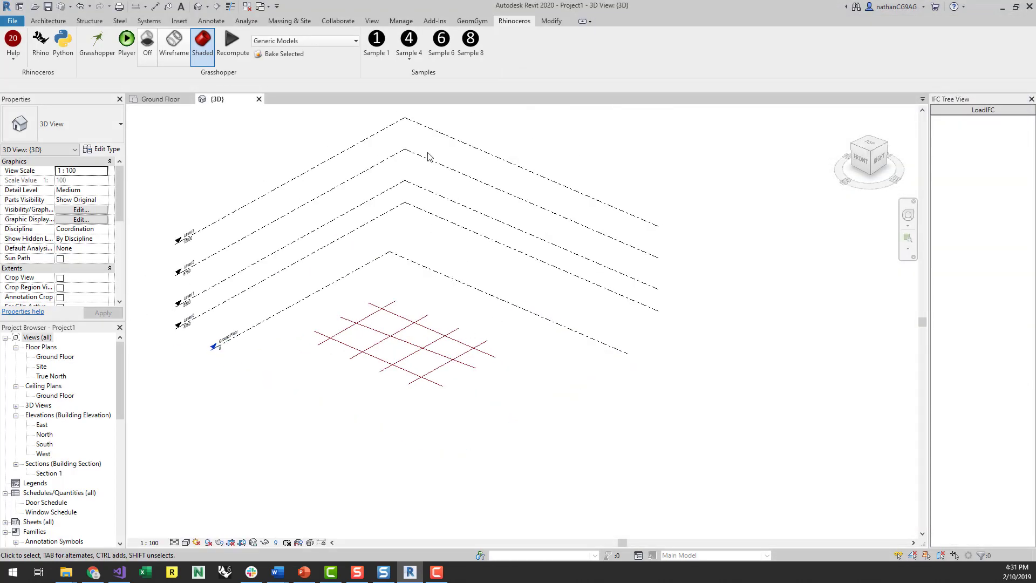
double_click(52, 357)
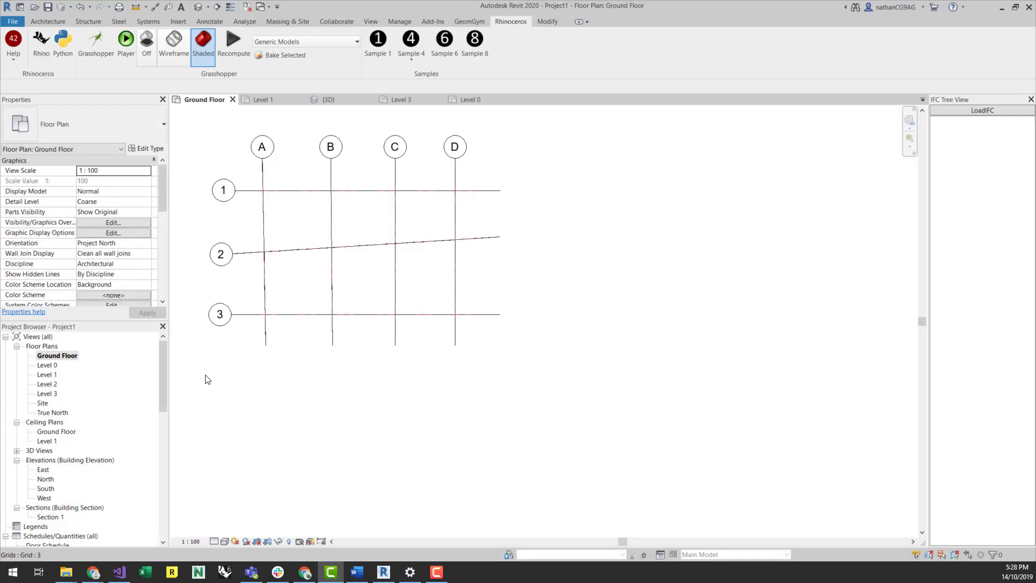
- In Rhino's Top view, drag the second vertical grid curve's top endpoint right to slant it
left_click(35, 48)
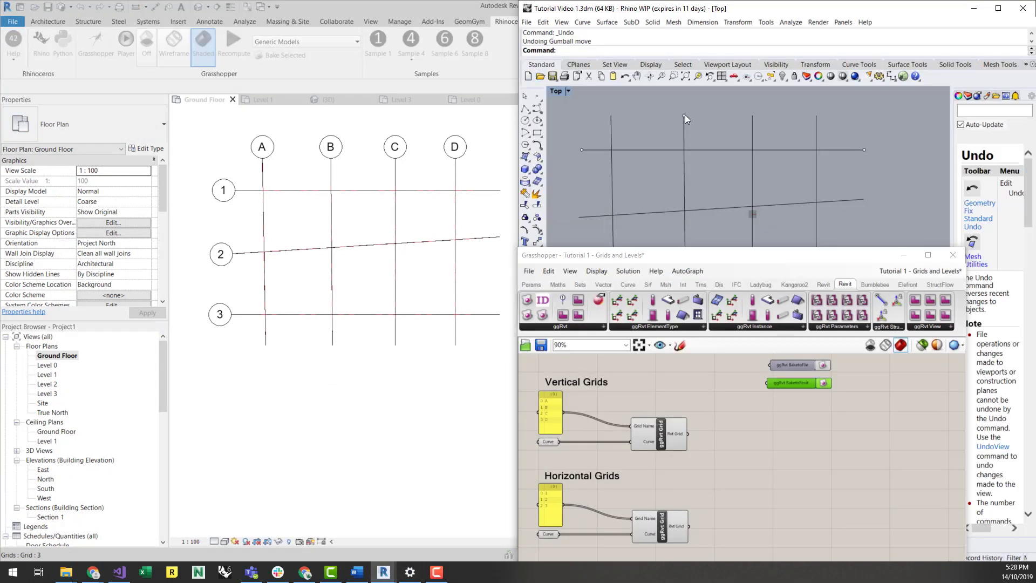
left_click(684, 119)
left_click(683, 118, "ctrl+shift")
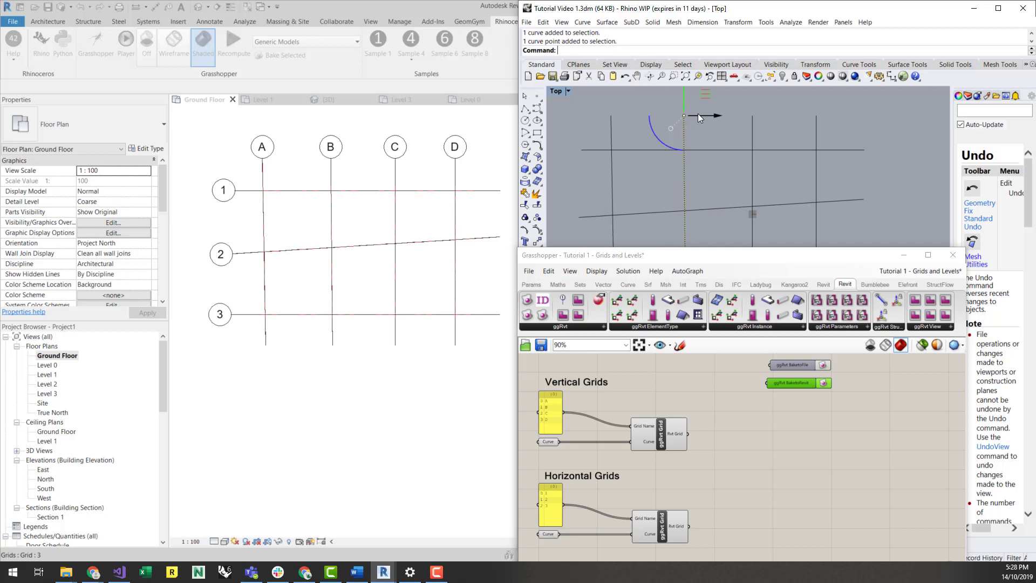
left_click_drag(723, 115, 747, 115)
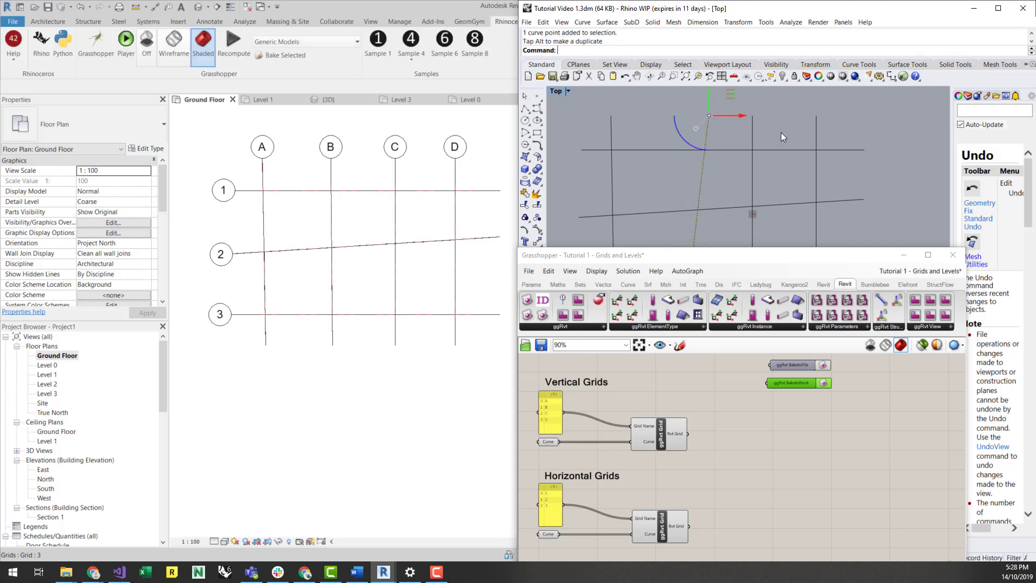
key("Escape")
- Lower the top horizontal grid curve's right endpoint to tilt it, then check Revit
left_click(840, 150)
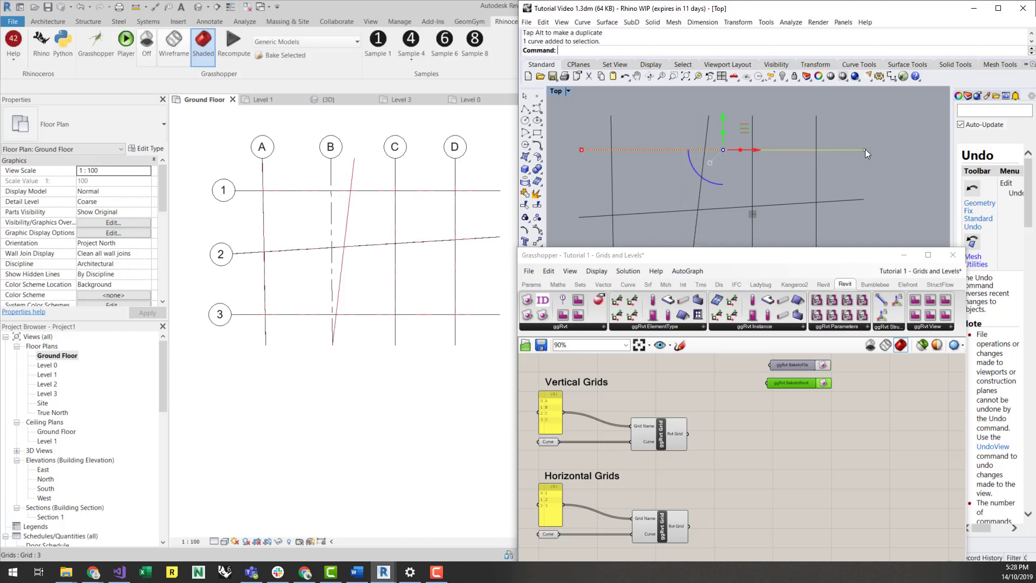
left_click(864, 149, "ctrl+shift")
left_click_drag(862, 128, 863, 153)
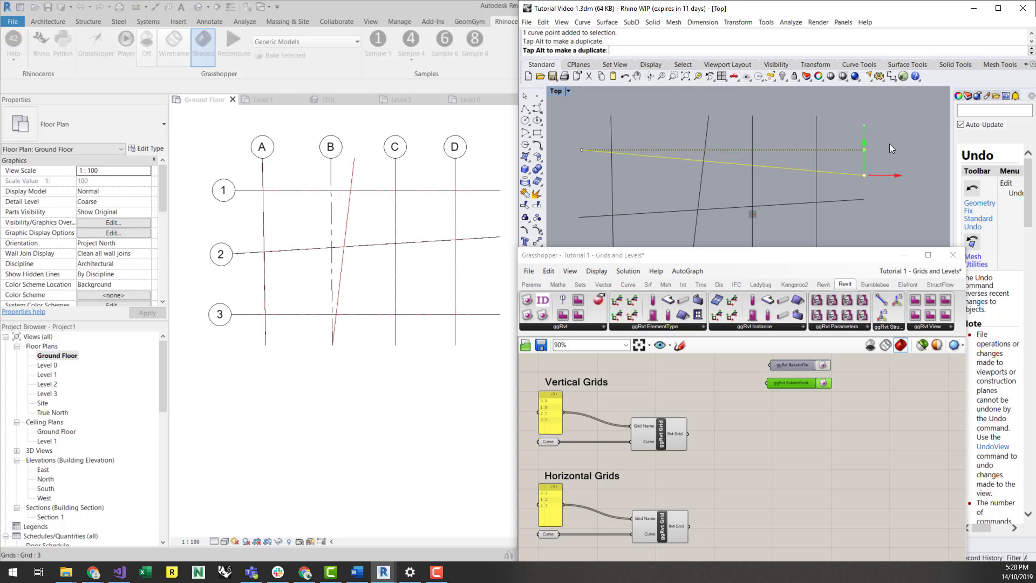
key("Escape")
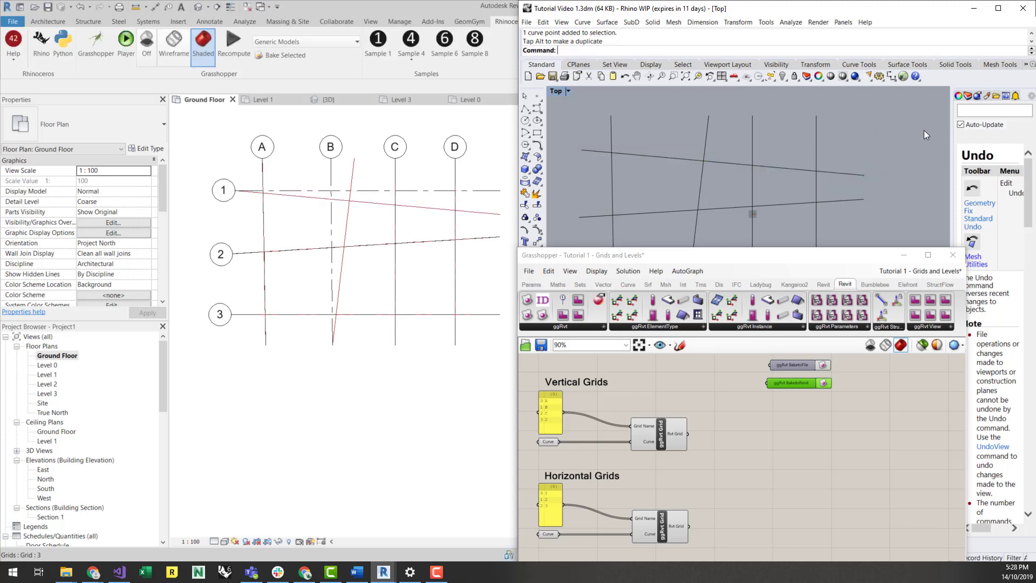
left_click(836, 445)
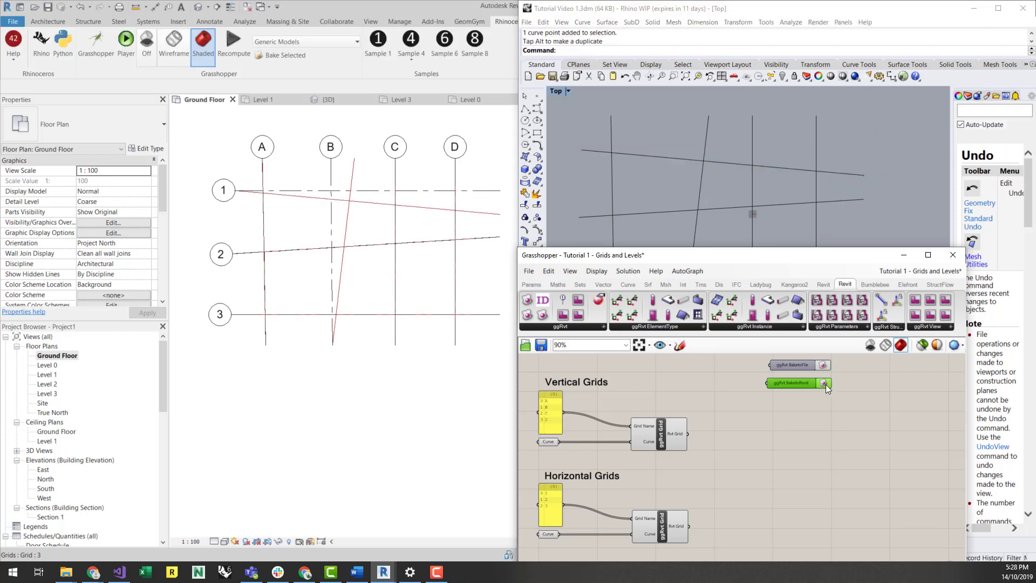
left_click(280, 417)
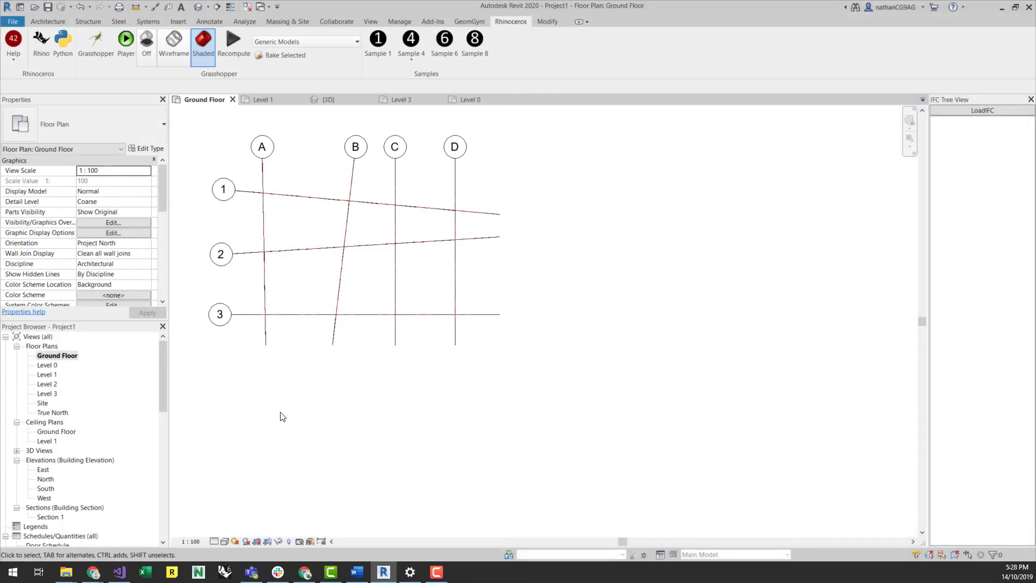
- Open the Level 0 floor plan, dismissing the save reminder without saving
double_click(41, 366)
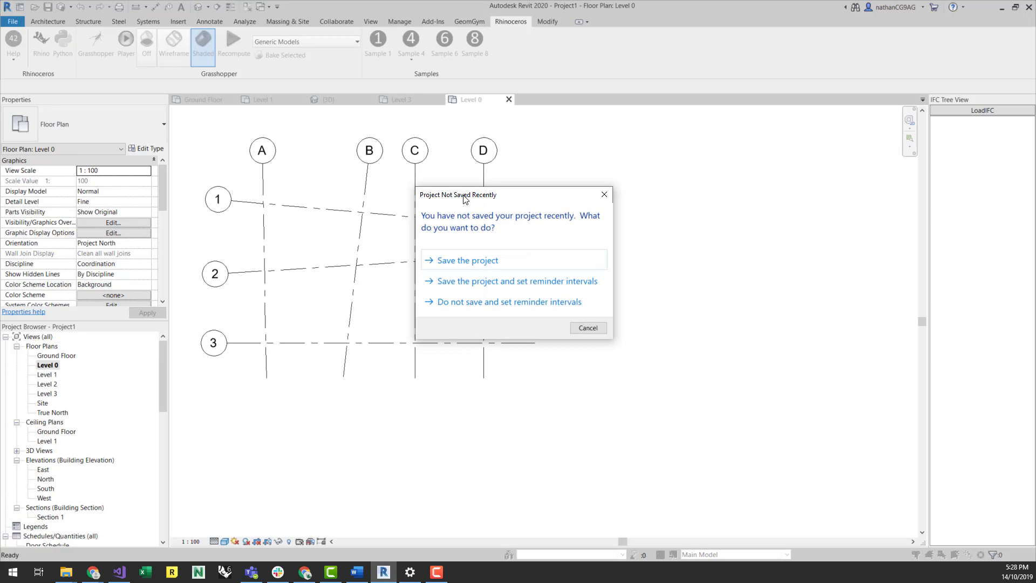
left_click(532, 303)
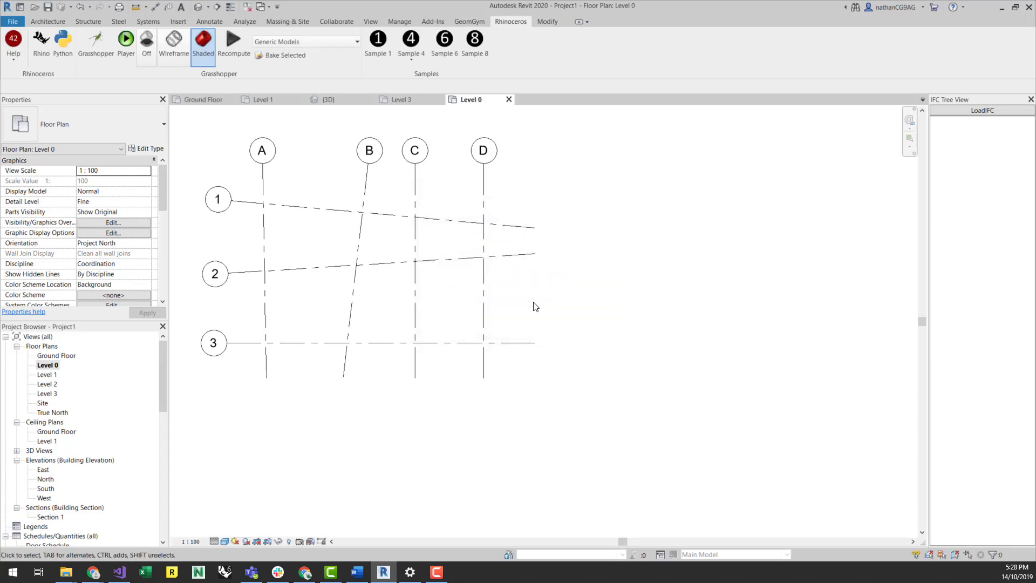
left_click(38, 47)
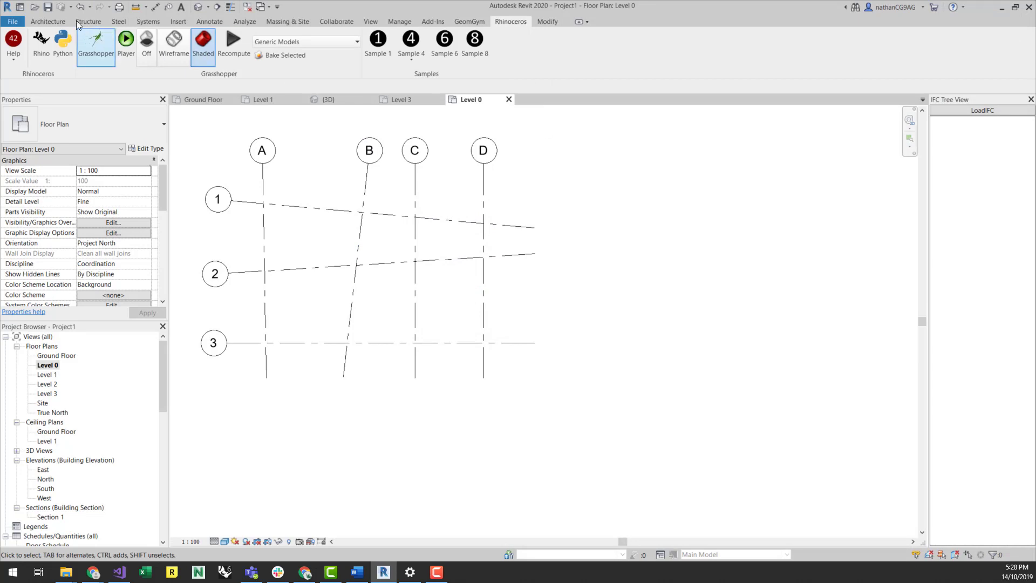
- Place UC305x305x97 structural columns At Grids by window-selecting all grids A–D and 1–3
left_click(87, 22)
left_click(90, 52)
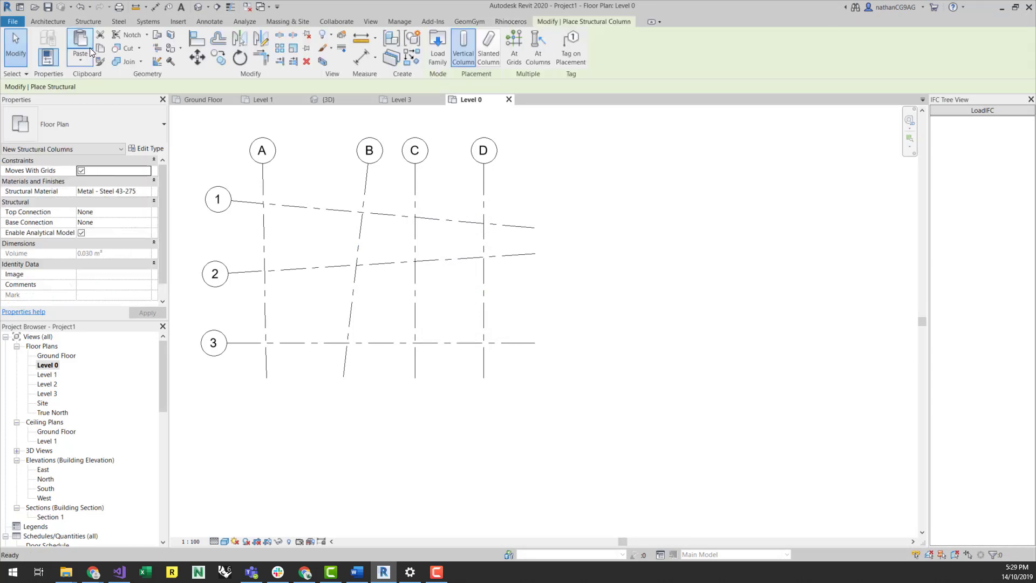
left_click(514, 49)
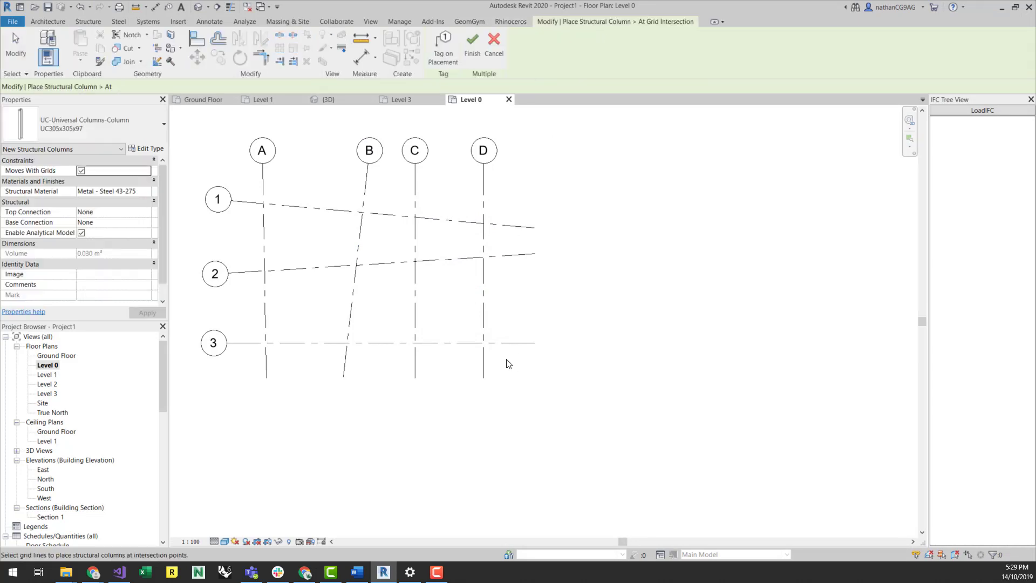
left_click_drag(477, 344, 254, 197)
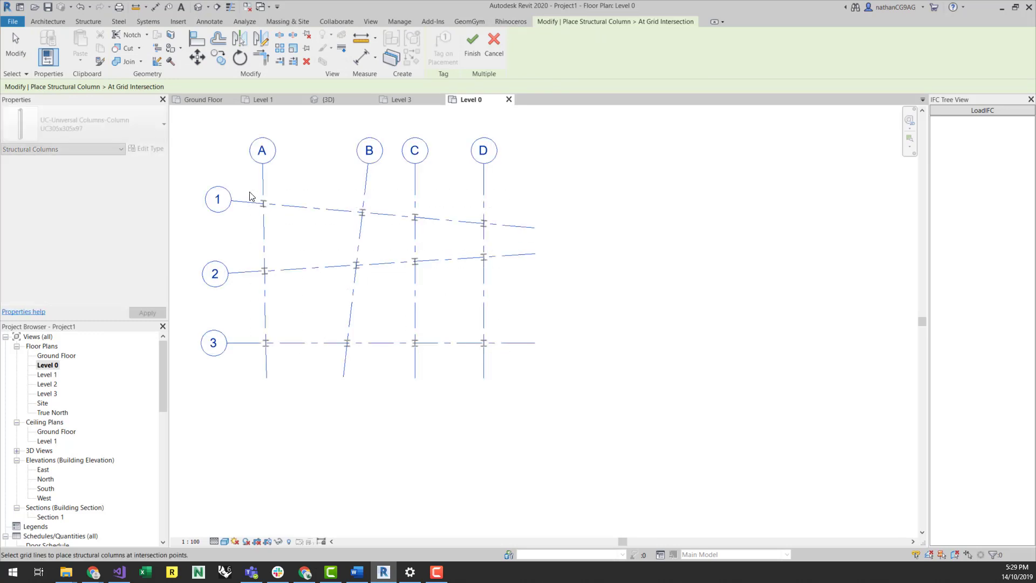
- Finish the columns, then place UB305x165x40 beams On Grids along all grid lines A–D and 1–3
left_click(472, 45)
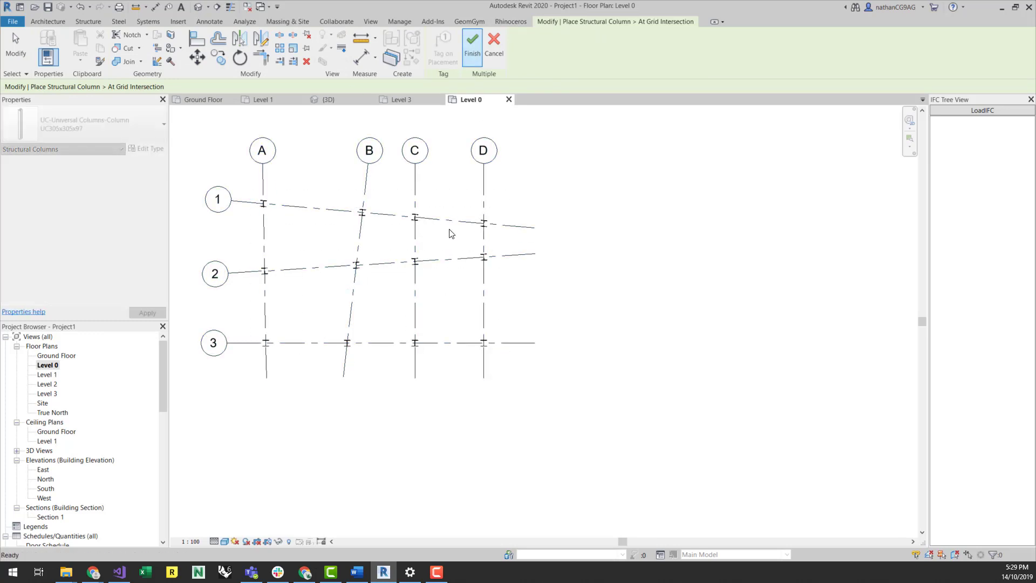
left_click(84, 22)
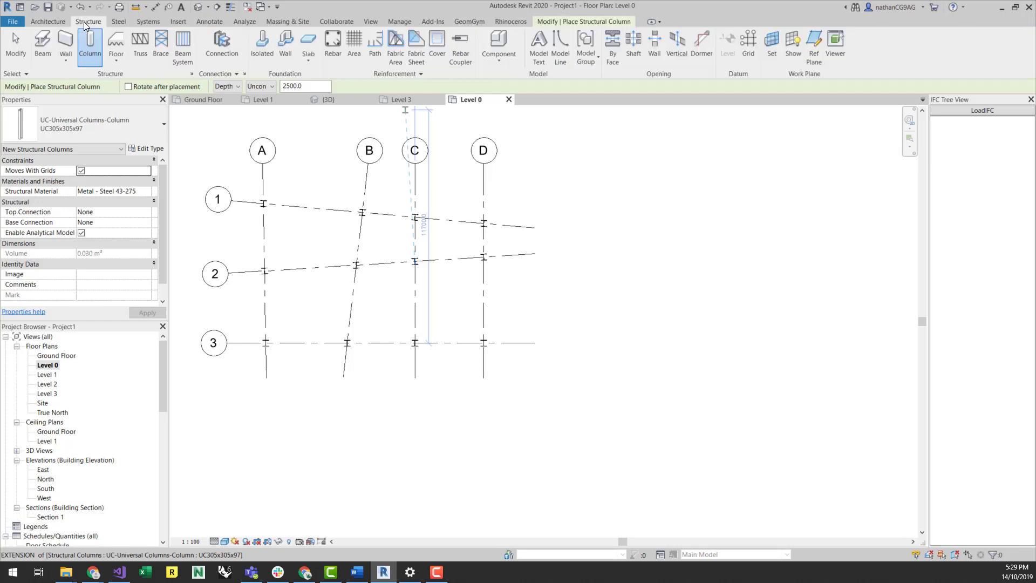
left_click(40, 42)
left_click(508, 362)
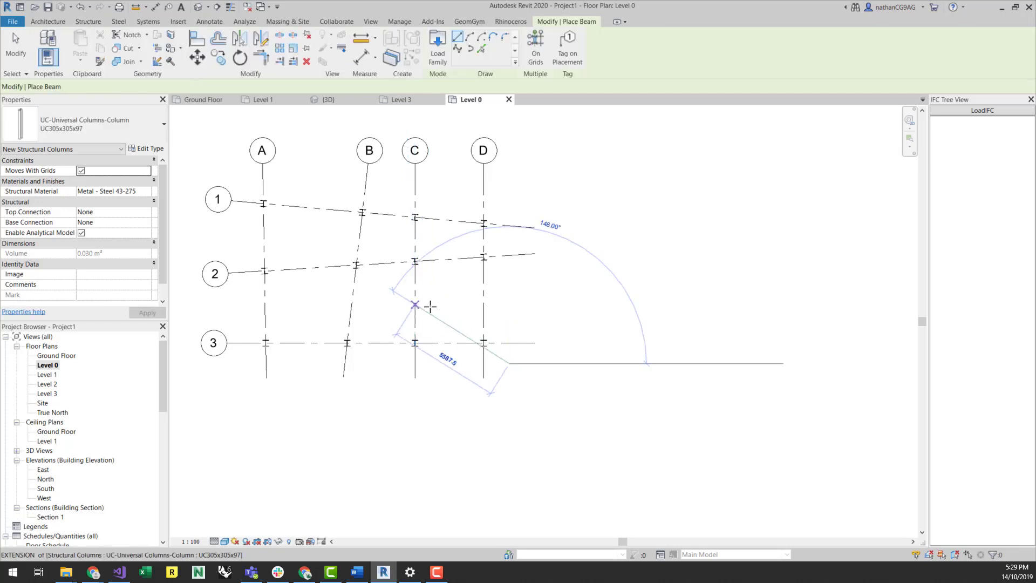
left_click(540, 54)
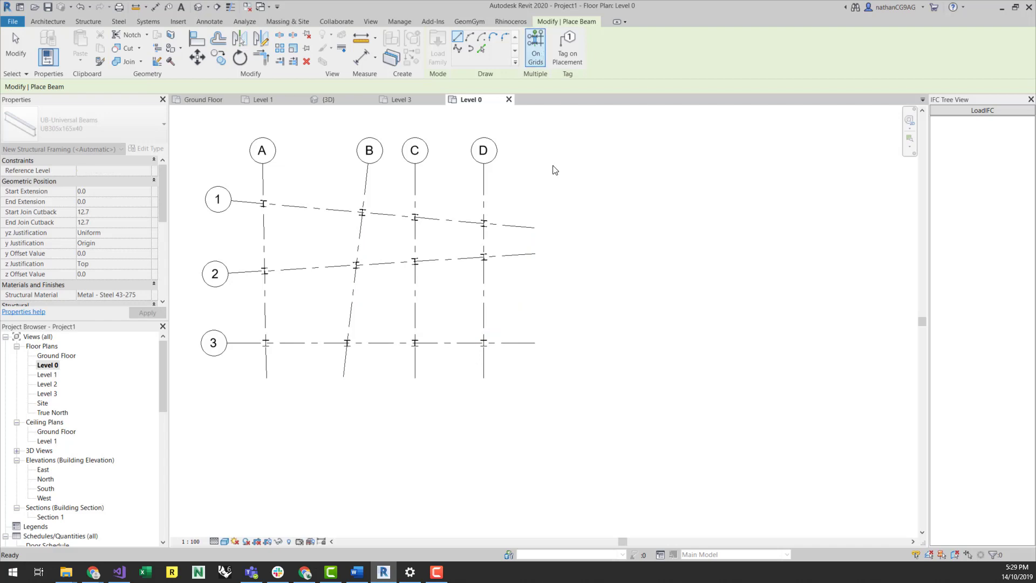
left_click_drag(509, 359, 249, 188)
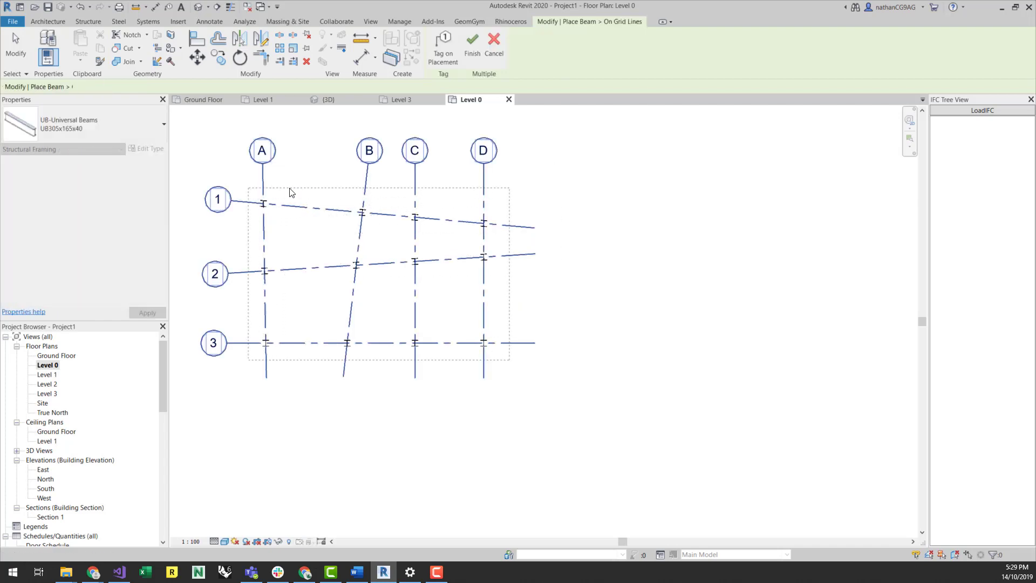
left_click(475, 47)
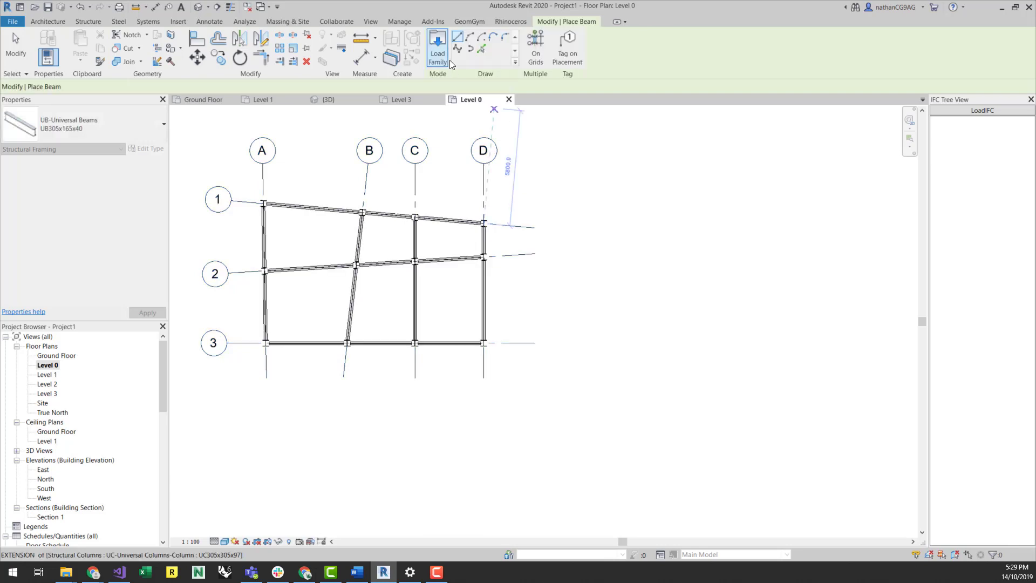
left_click(517, 21)
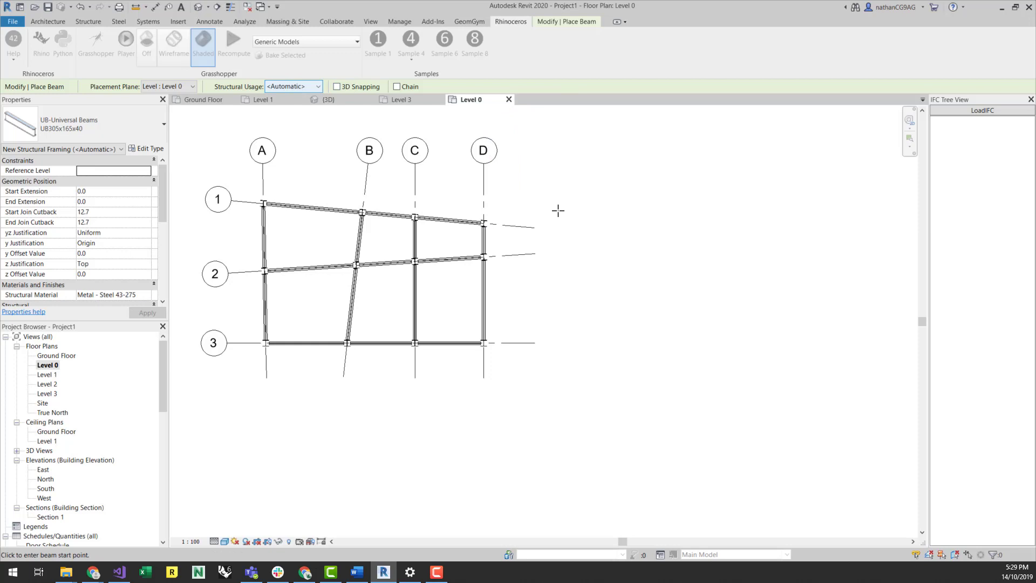
key("Escape")
- In Rhino, move the top horizontal grid curve's right endpoint to make it level again
left_click(40, 45)
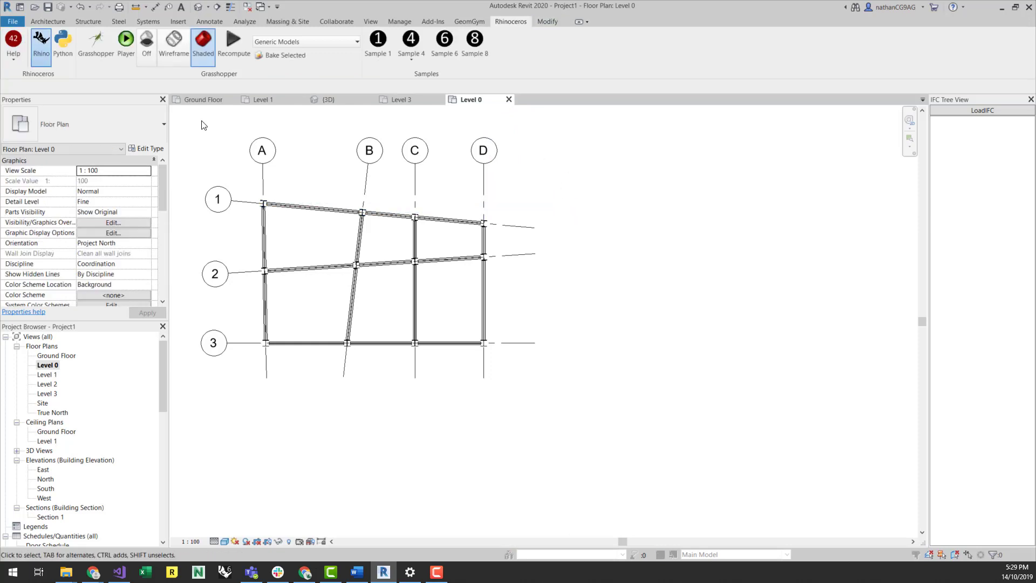
left_click(777, 167)
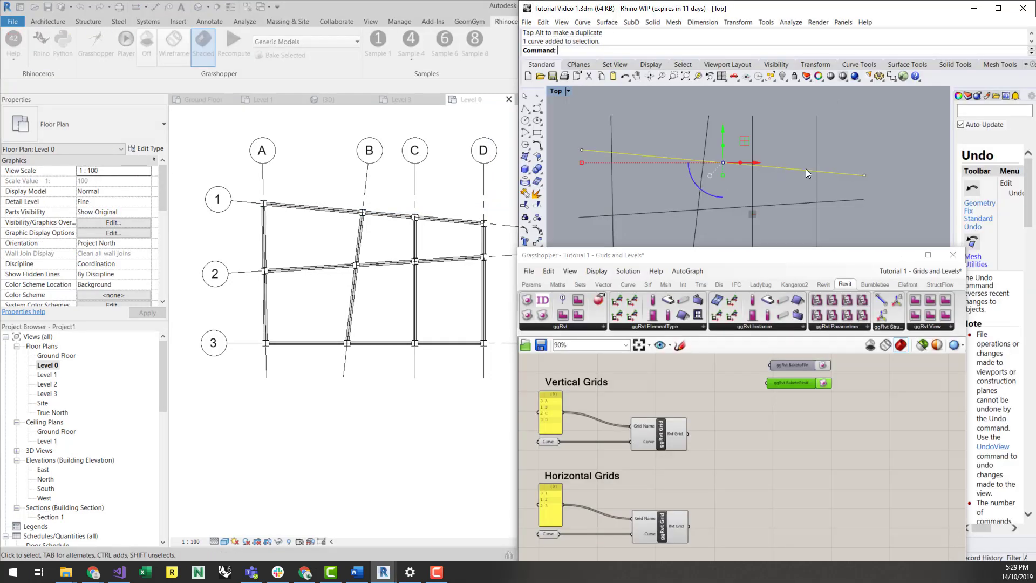
left_click_drag(863, 173, 864, 143)
left_click(863, 175)
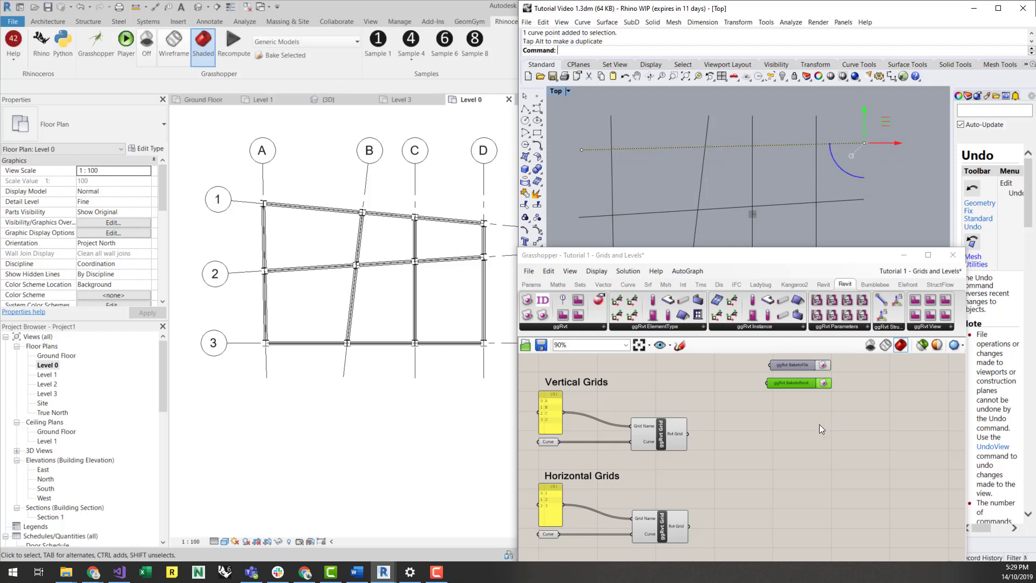
- Level the second horizontal grid curve's right endpoint, then return to the Revit Level 0 plan
left_click(833, 202)
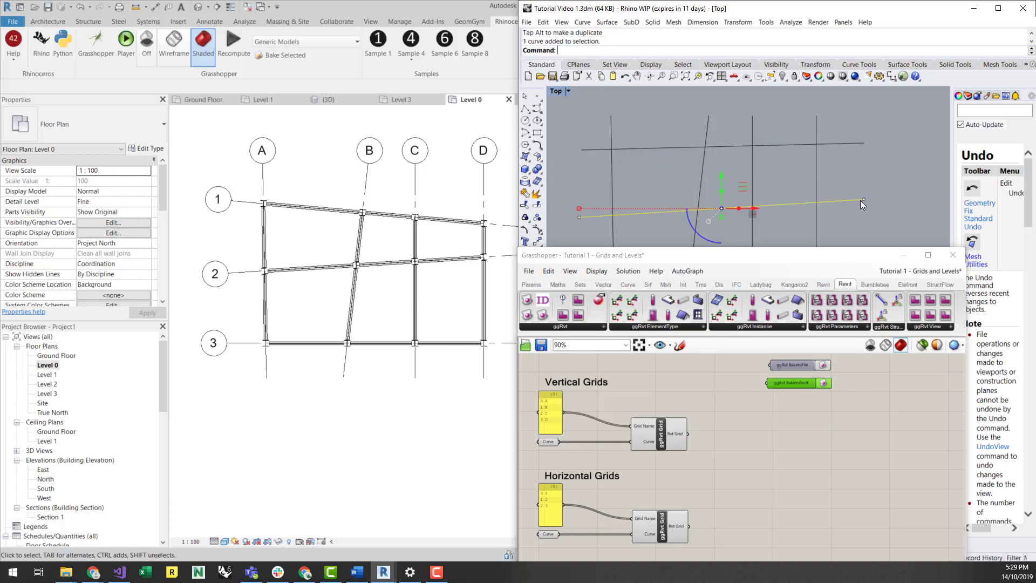
left_click(865, 200)
left_click_drag(865, 200, 863, 222)
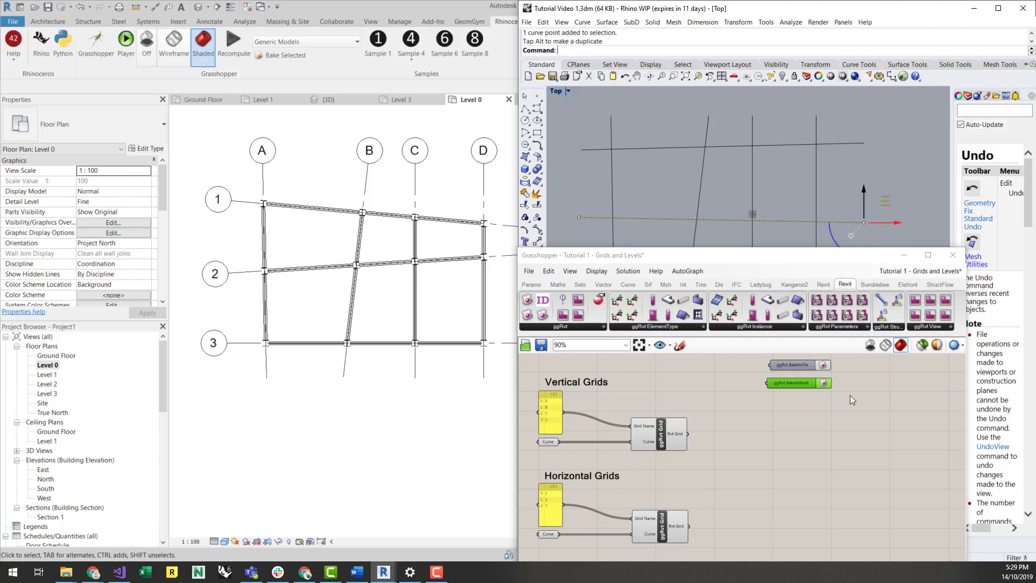
left_click(826, 387)
left_click(388, 417)
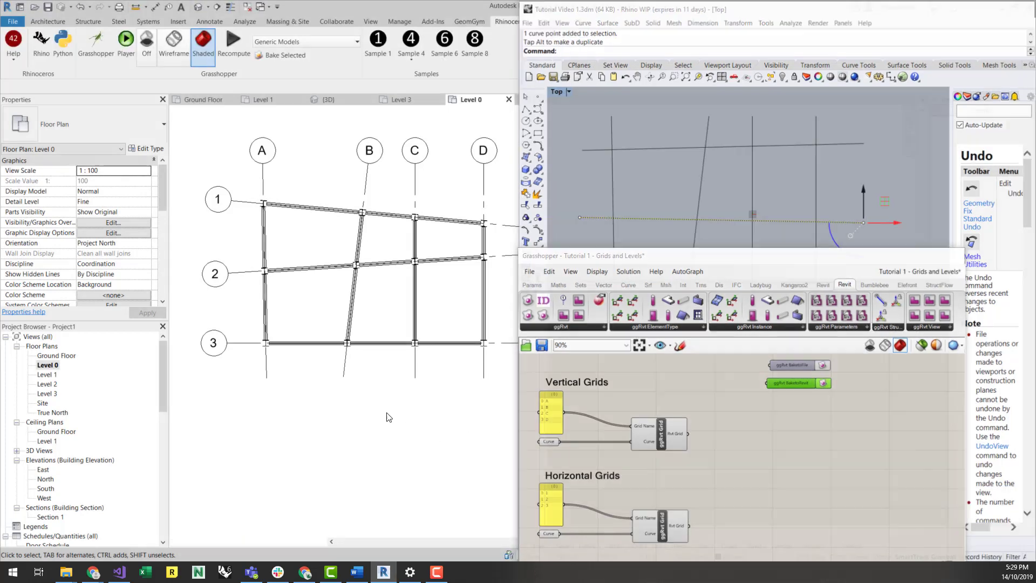